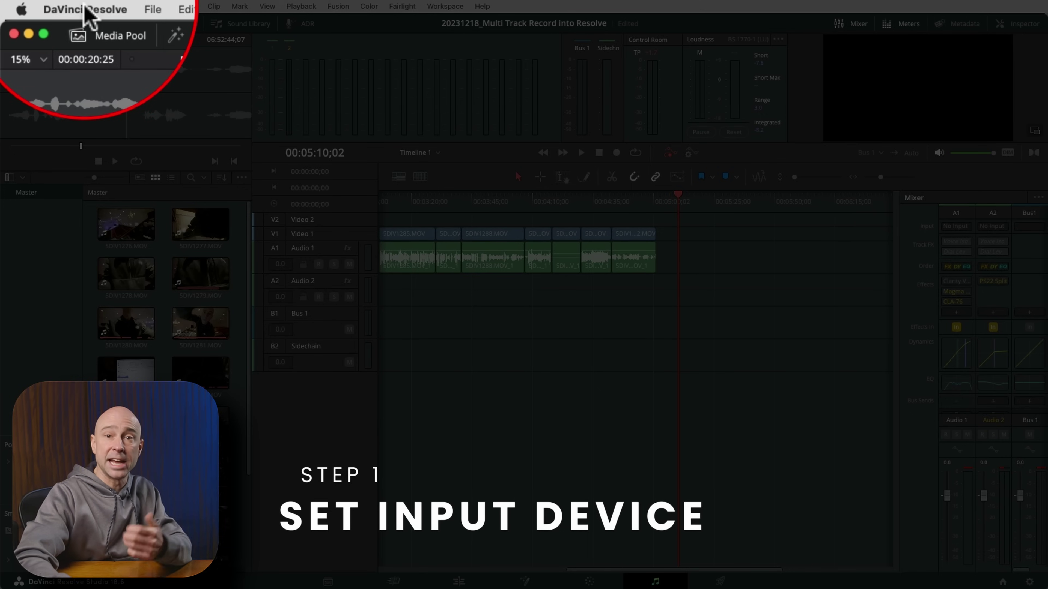
- Check the System > Video and Audio I/O preferences to confirm EVO4 is the audio input device
left_click(86, 10)
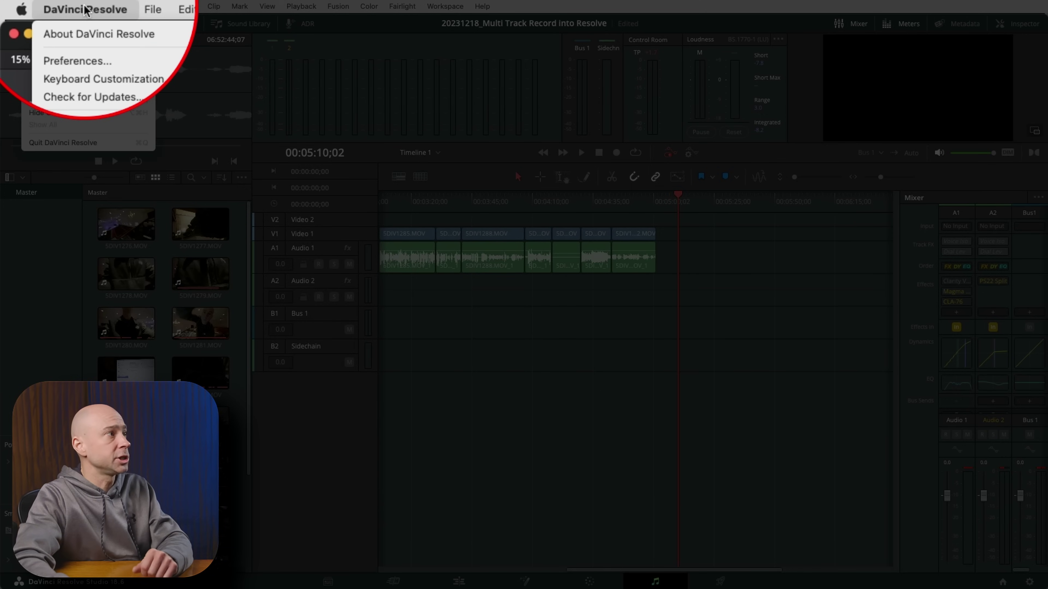
left_click(54, 44)
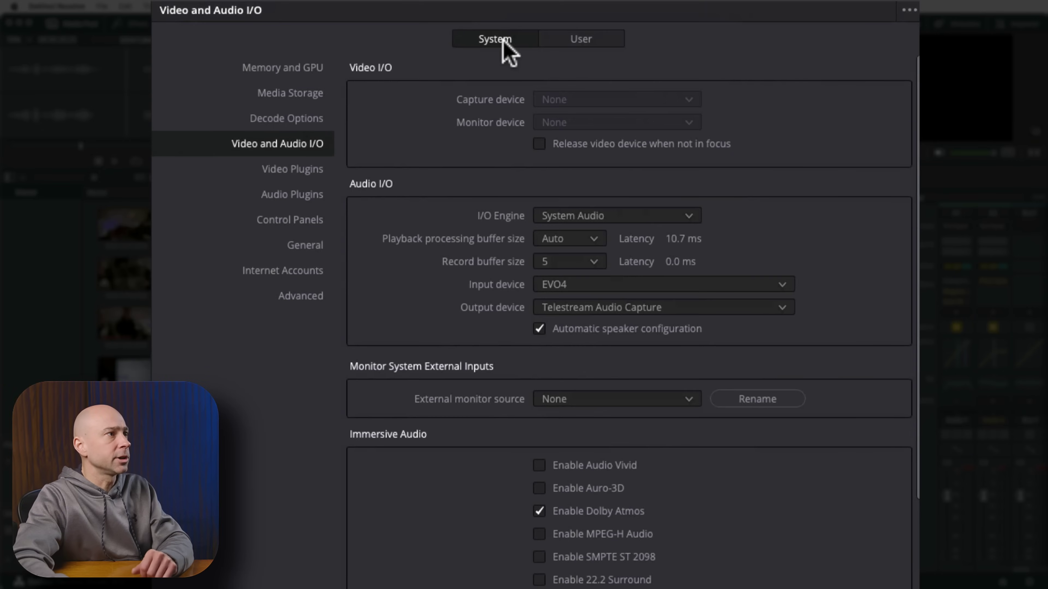
left_click(495, 37)
left_click(326, 130)
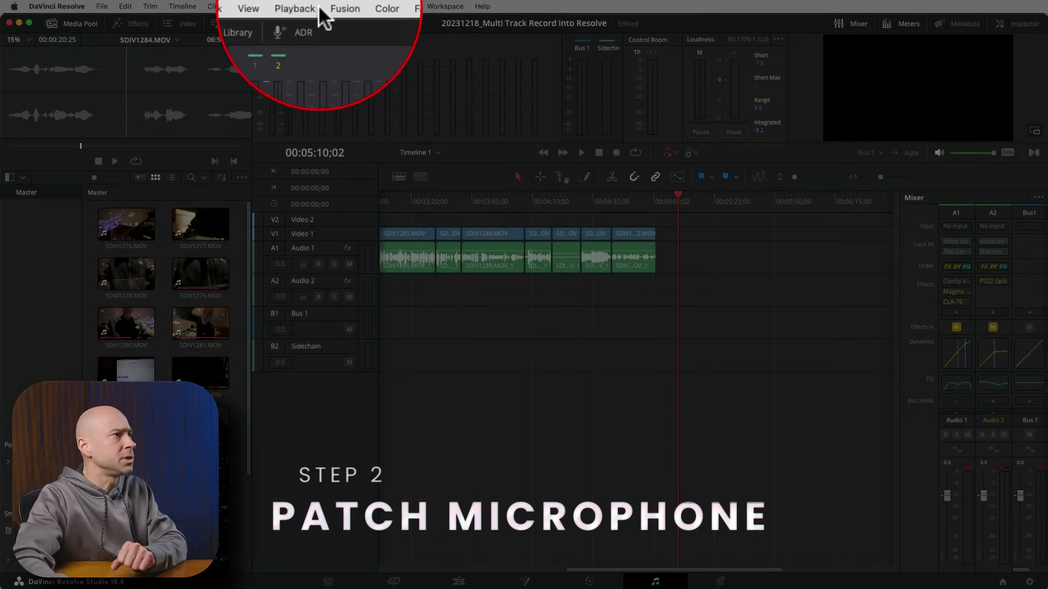
- Patch the Audio Inputs source 1: EVO4 to the Audio 1 track input
left_click(403, 6)
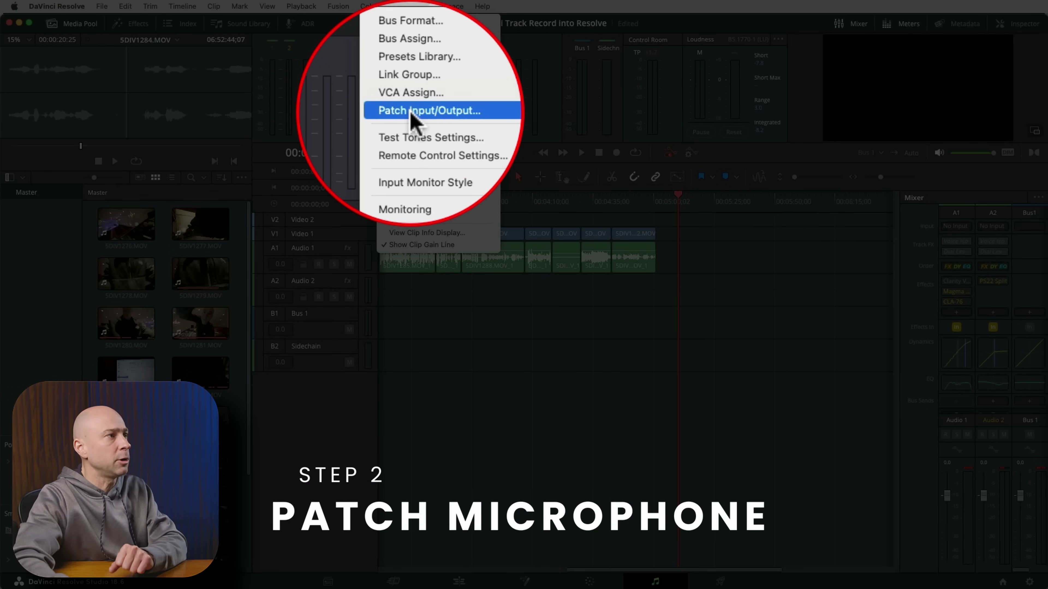
left_click(413, 117)
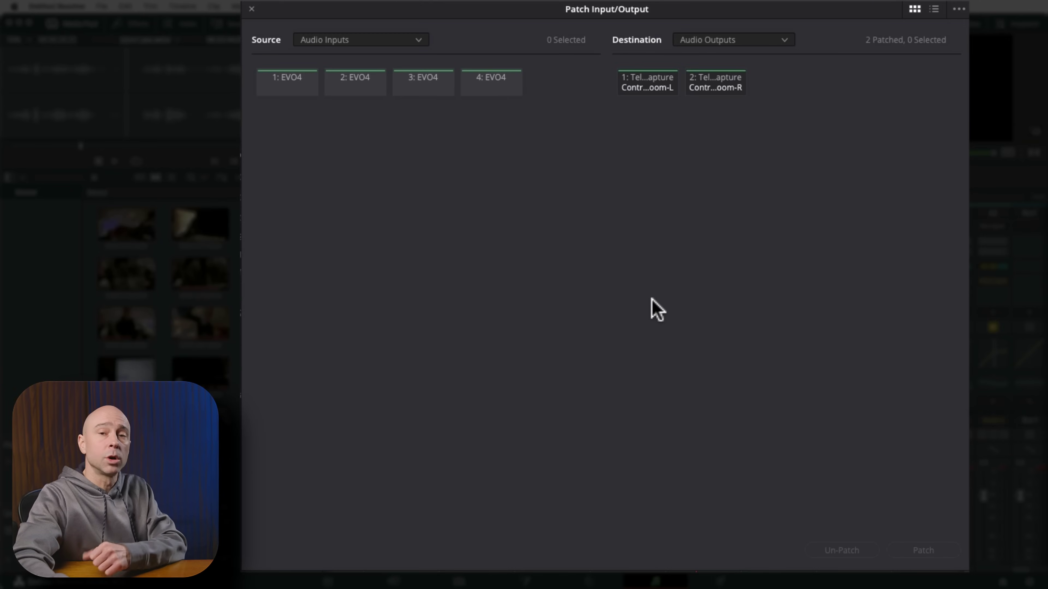
left_click(316, 40)
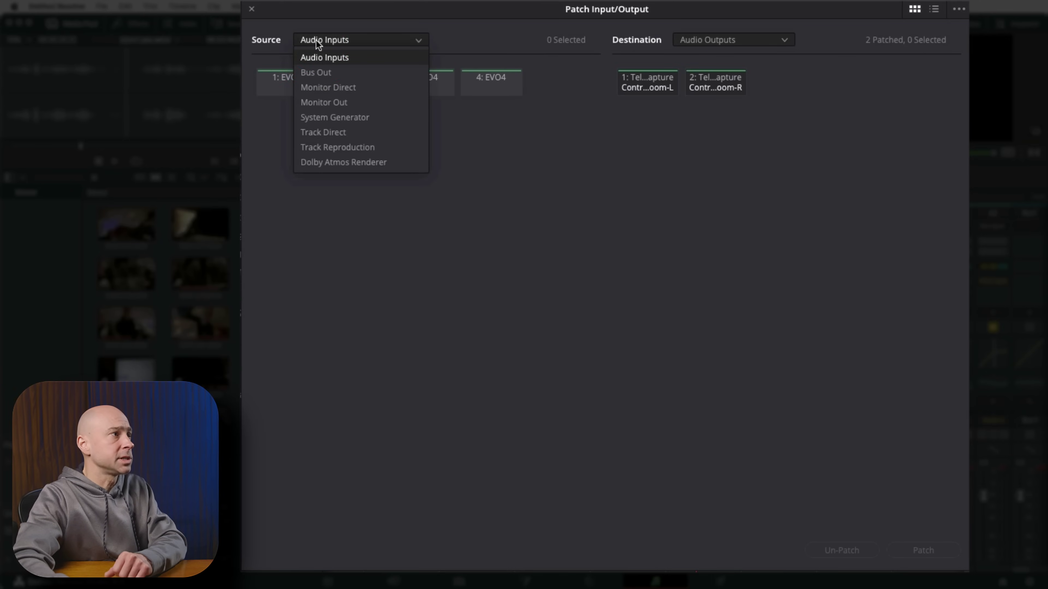
left_click(343, 58)
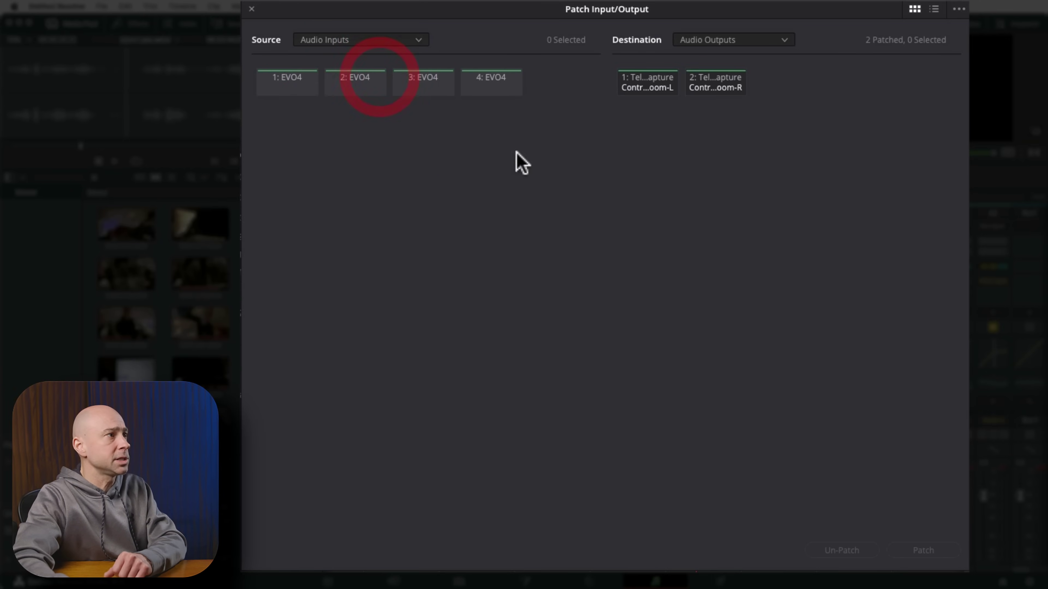
left_click(288, 87)
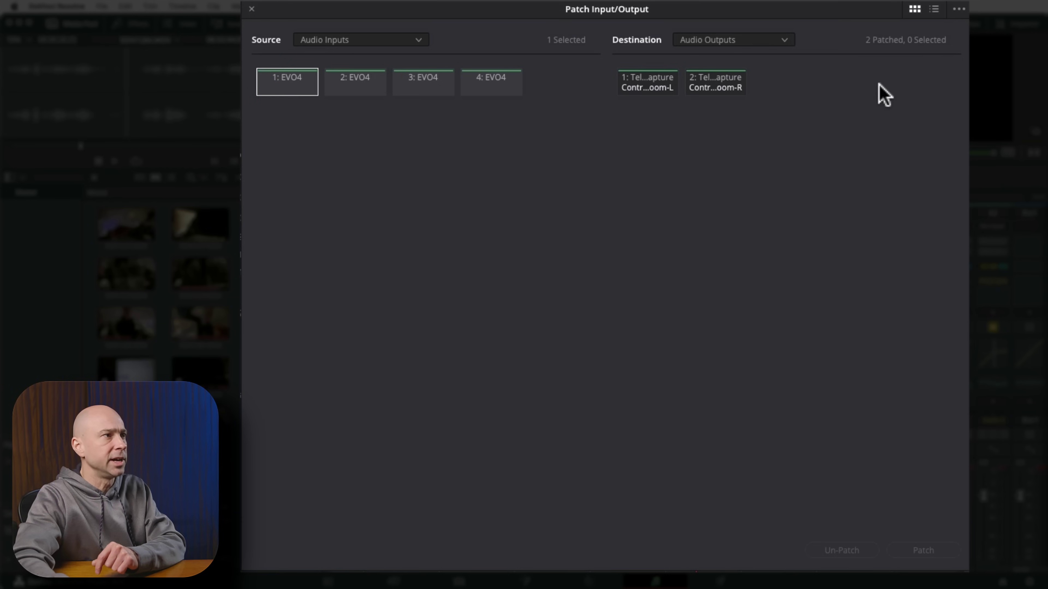
left_click(783, 41)
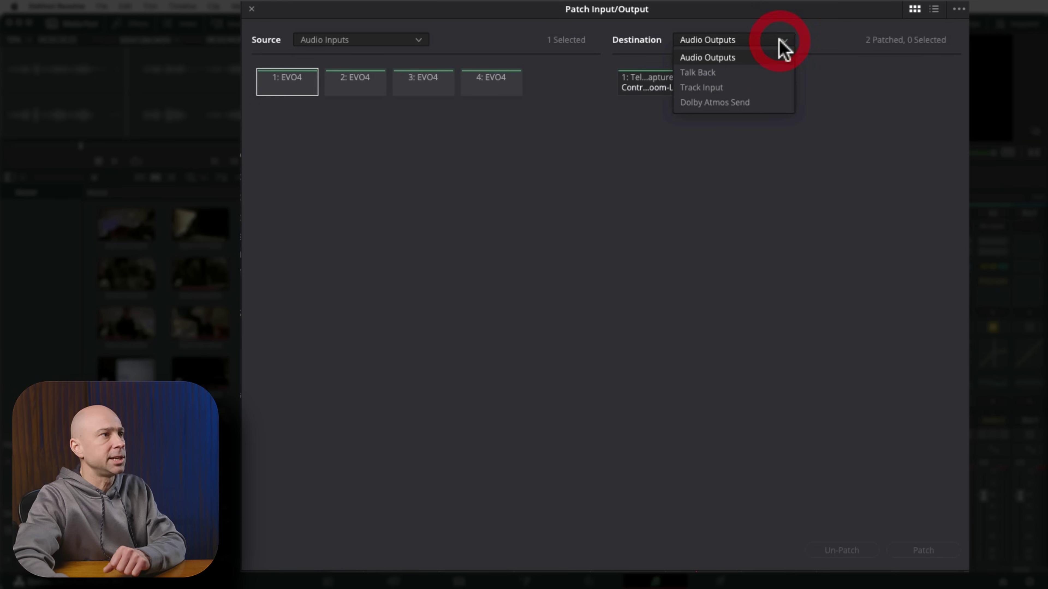
left_click(737, 88)
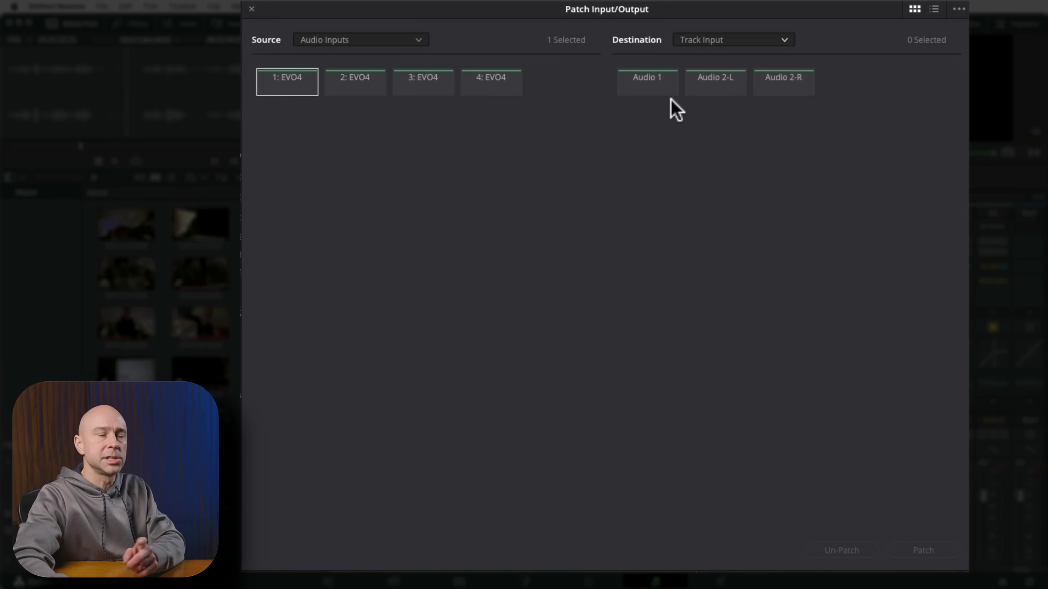
left_click(660, 89)
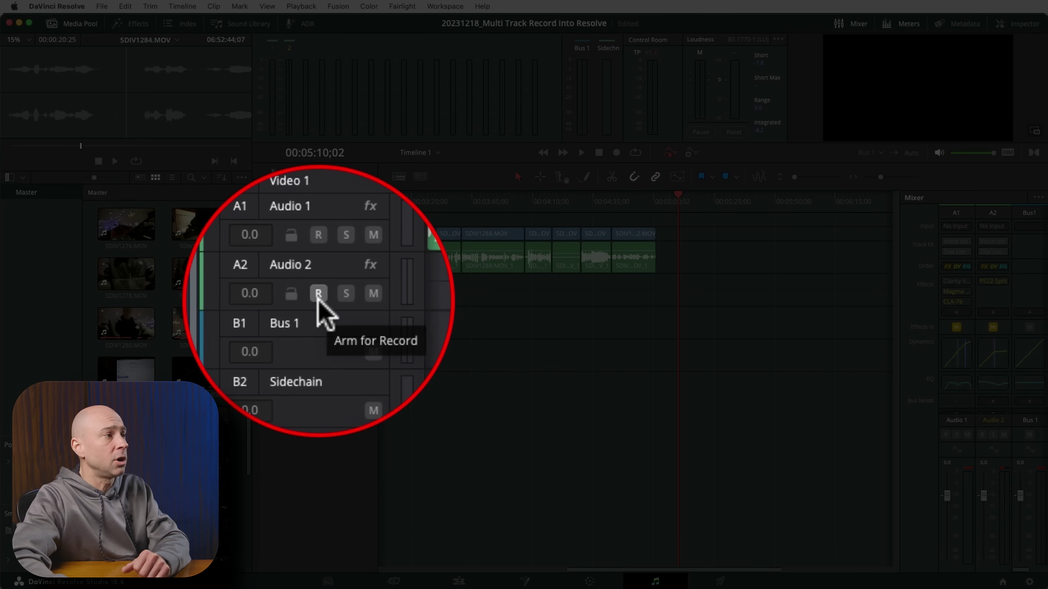
- Toggle the A2 track's R button until Audio 2 is armed for recording
left_click(319, 295)
left_click(319, 293)
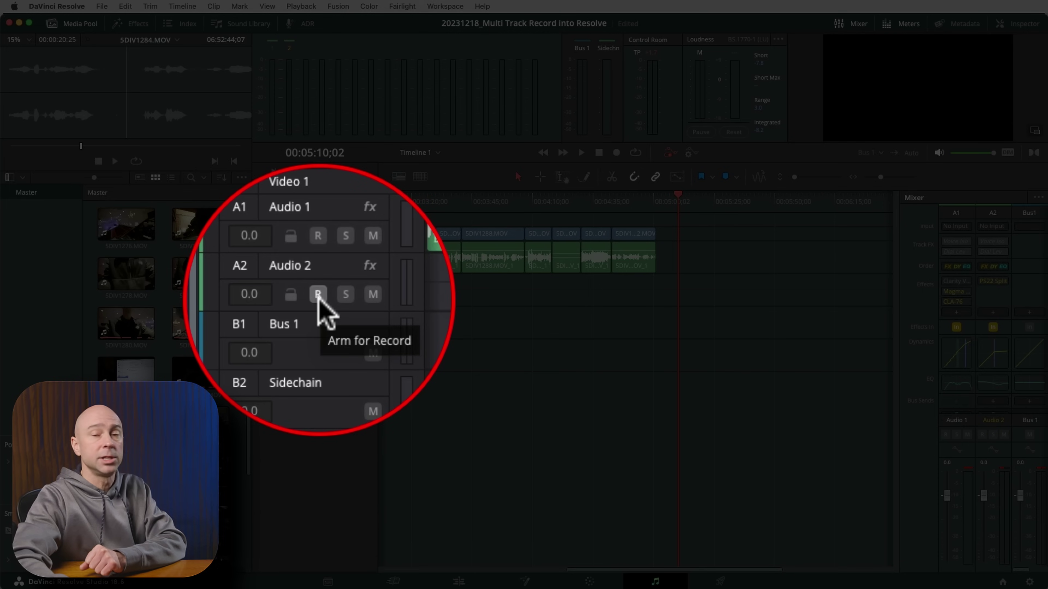
left_click(318, 294)
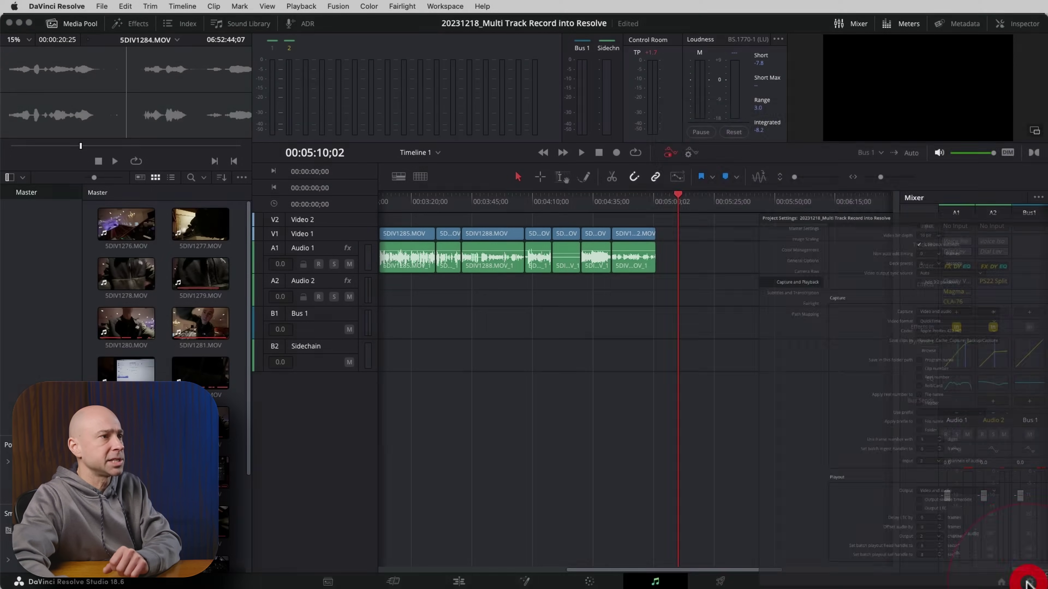
- Check the Save clips to location on the Capture and Playback page of Project Settings
left_click(1029, 582)
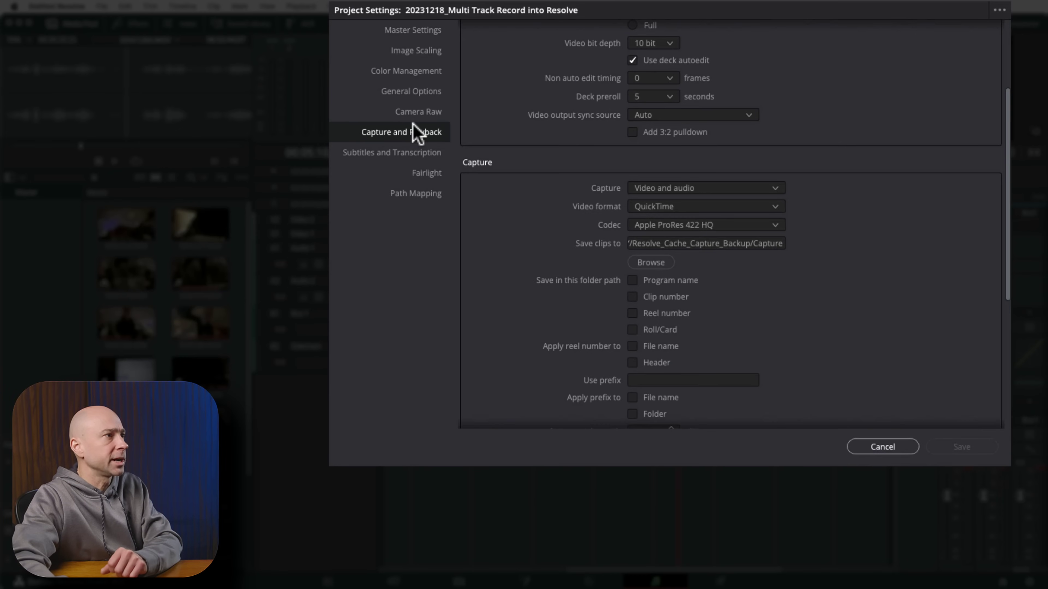
left_click(389, 139)
left_click(472, 169)
left_click(586, 247)
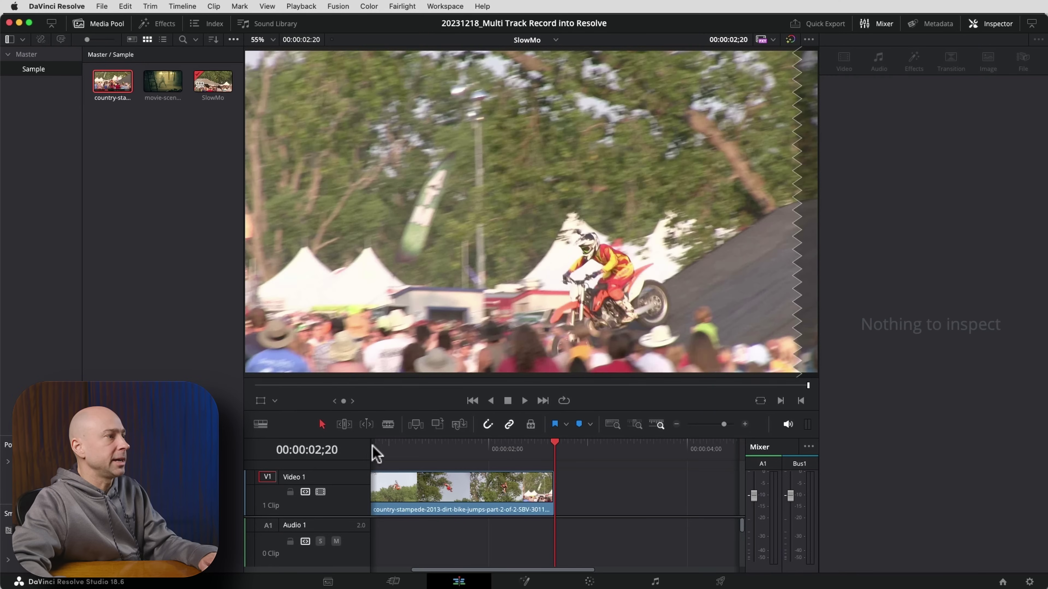
- Play the dirt-bike clip at normal speed, then retime it to 50% with Change Speed
left_click(371, 446)
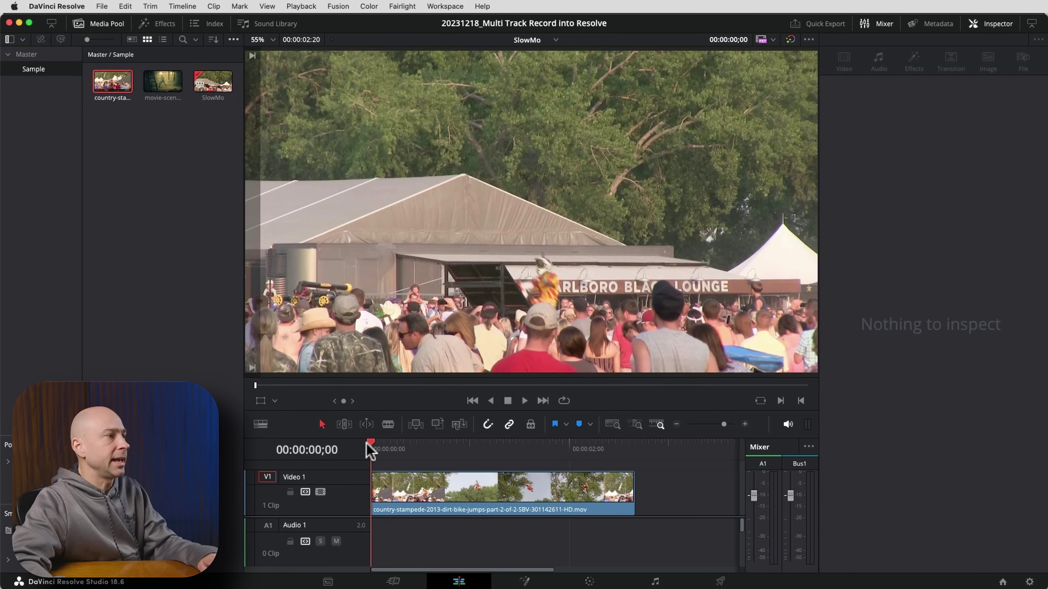
key("space")
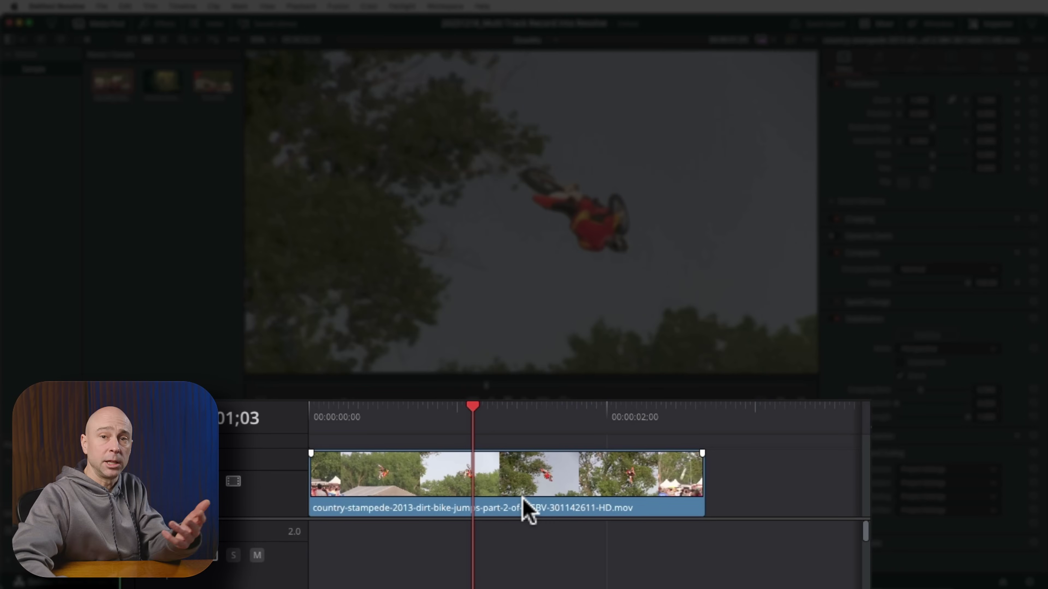
left_click(497, 479)
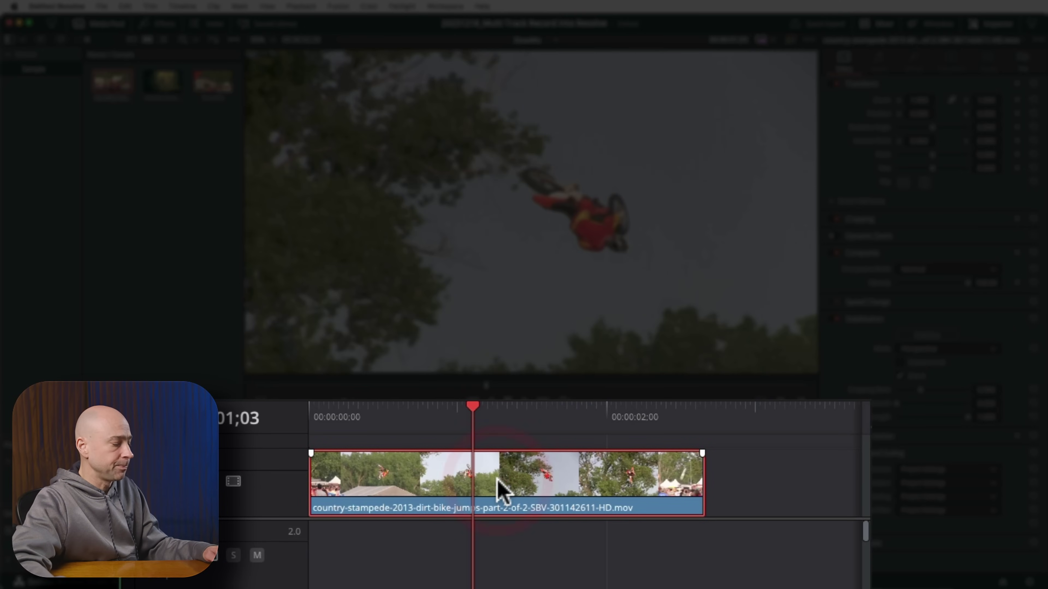
key("super+r")
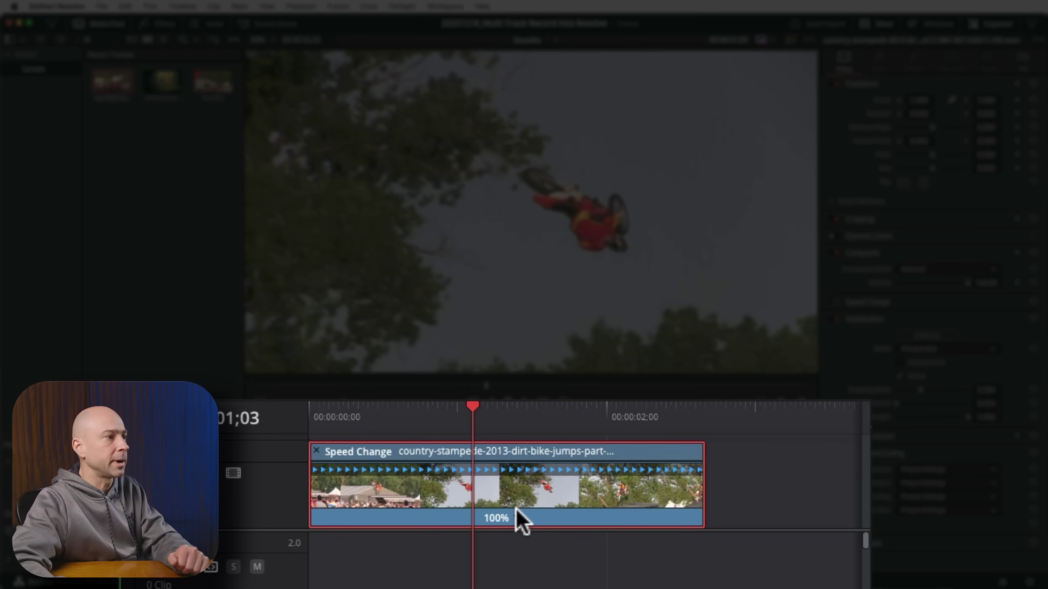
left_click(516, 519)
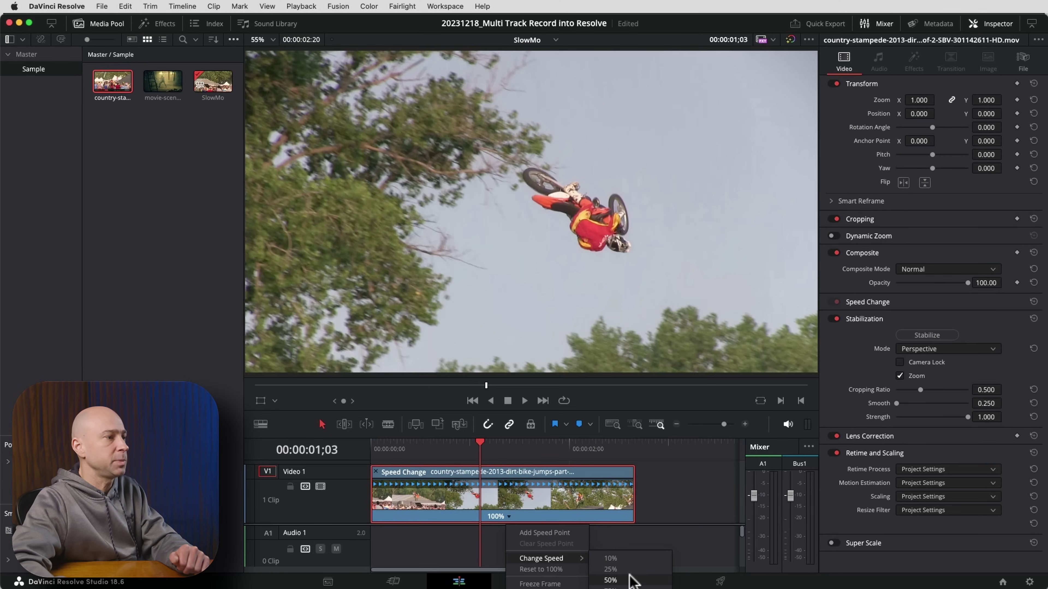
left_click(628, 581)
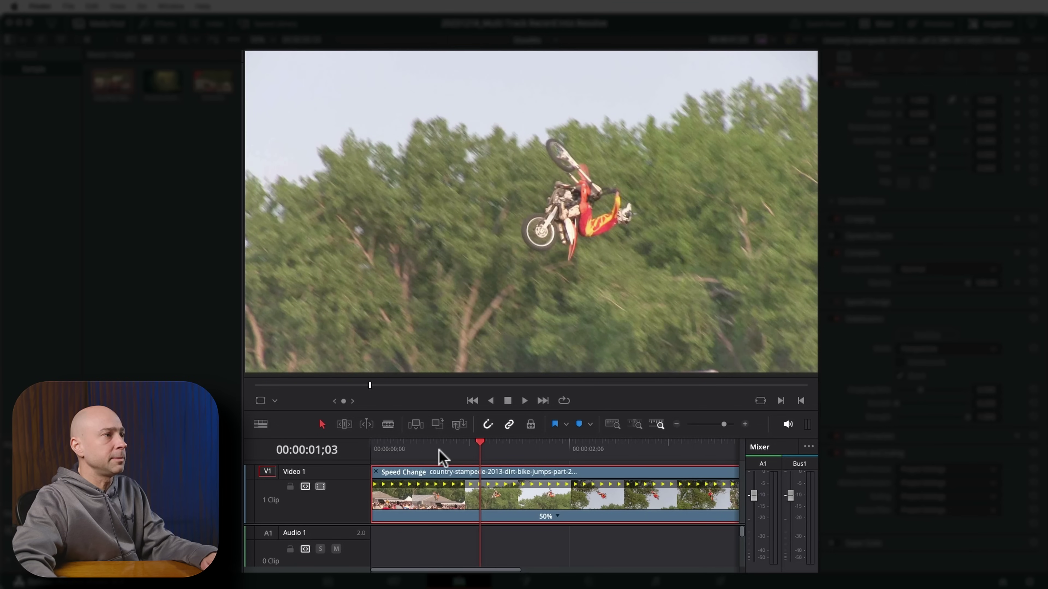
- Play back the 50% slowed clip from near the start and toggle the clip settings panel
left_click(437, 446)
key("space")
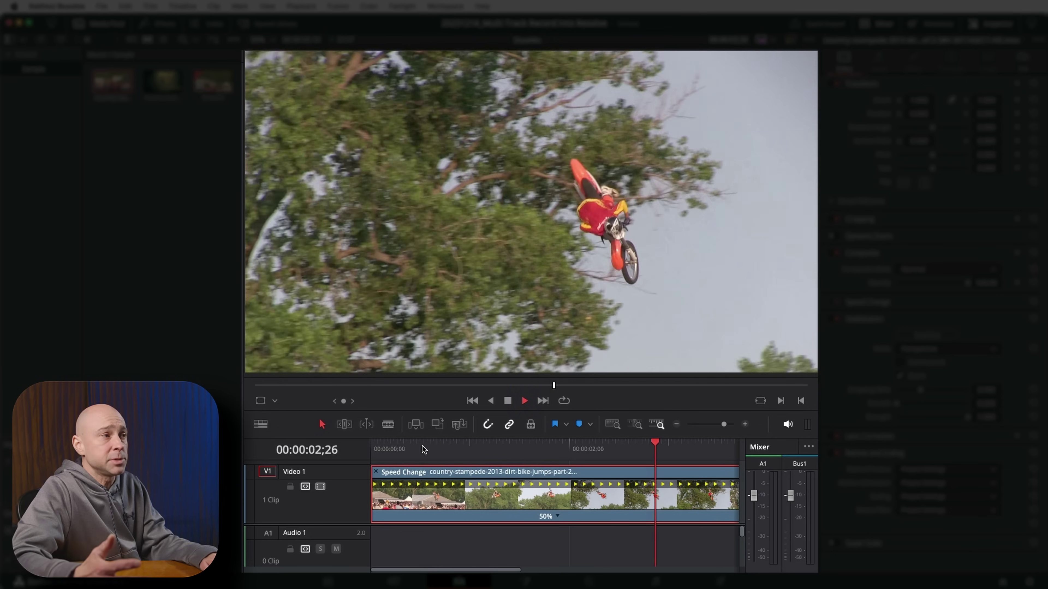
key("space")
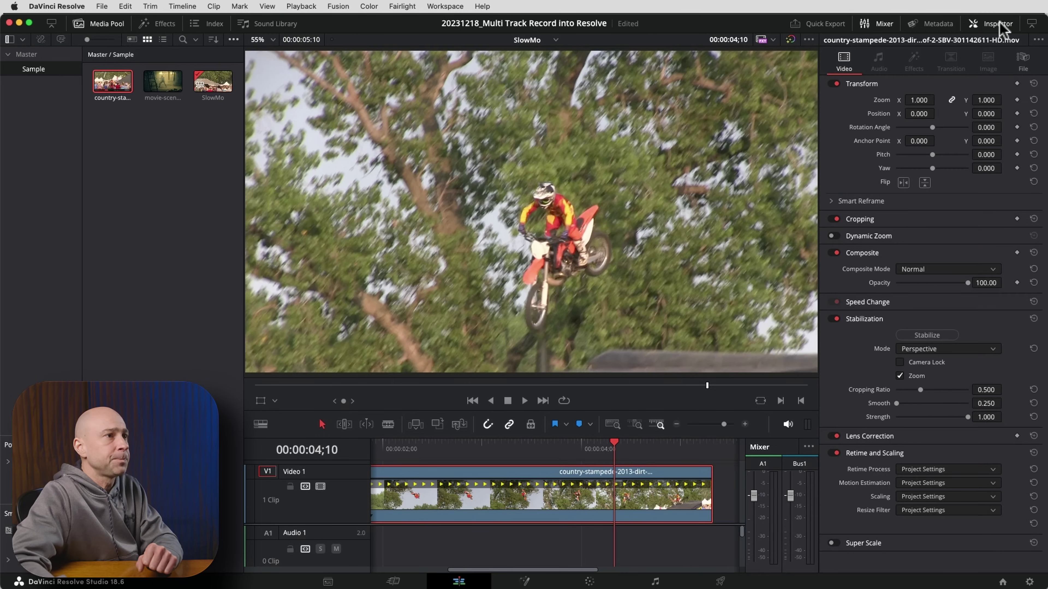
left_click(1000, 26)
left_click(1001, 25)
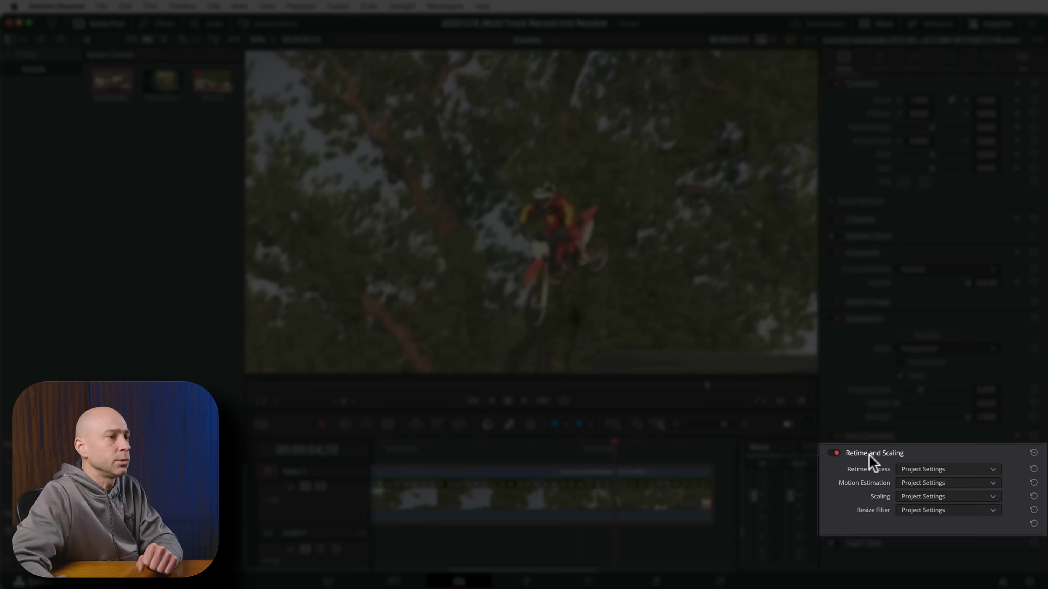
- Set Retime Process to Optical Flow with Speed Warp motion estimation, then play the result
left_click(870, 453)
left_click(868, 454)
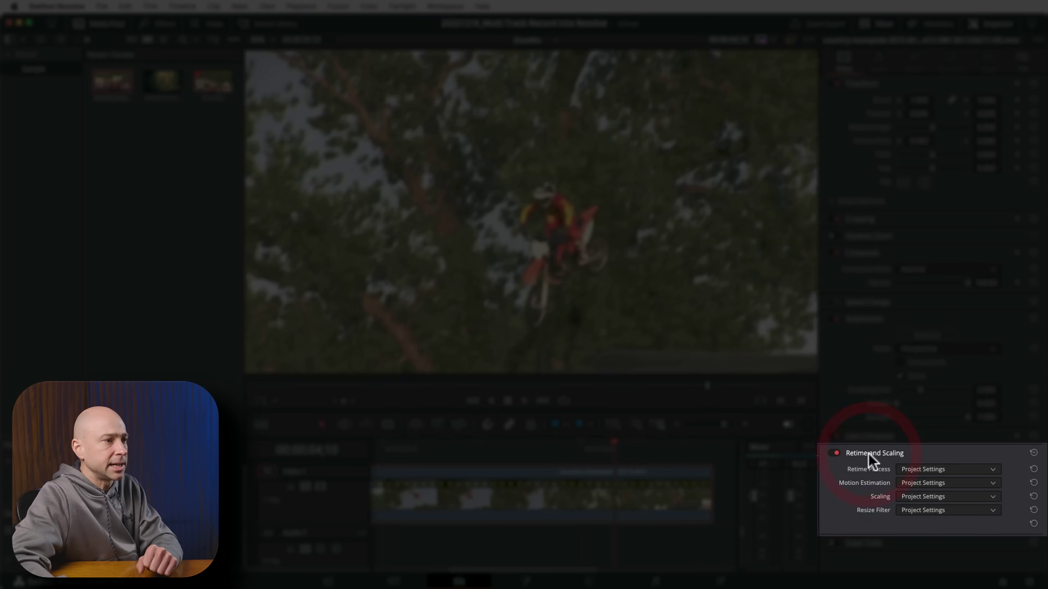
left_click(915, 467)
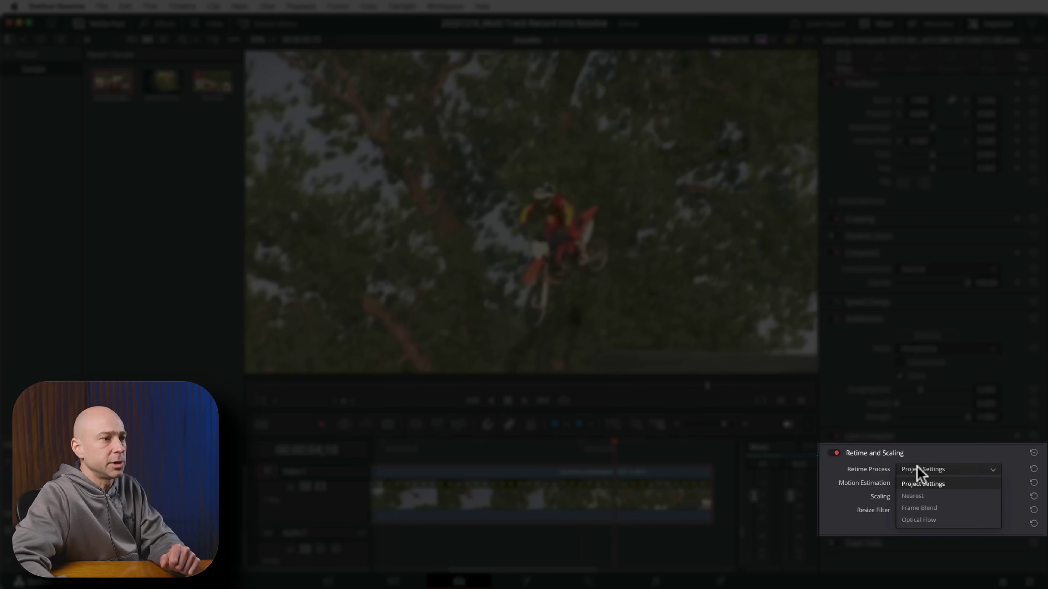
left_click(917, 526)
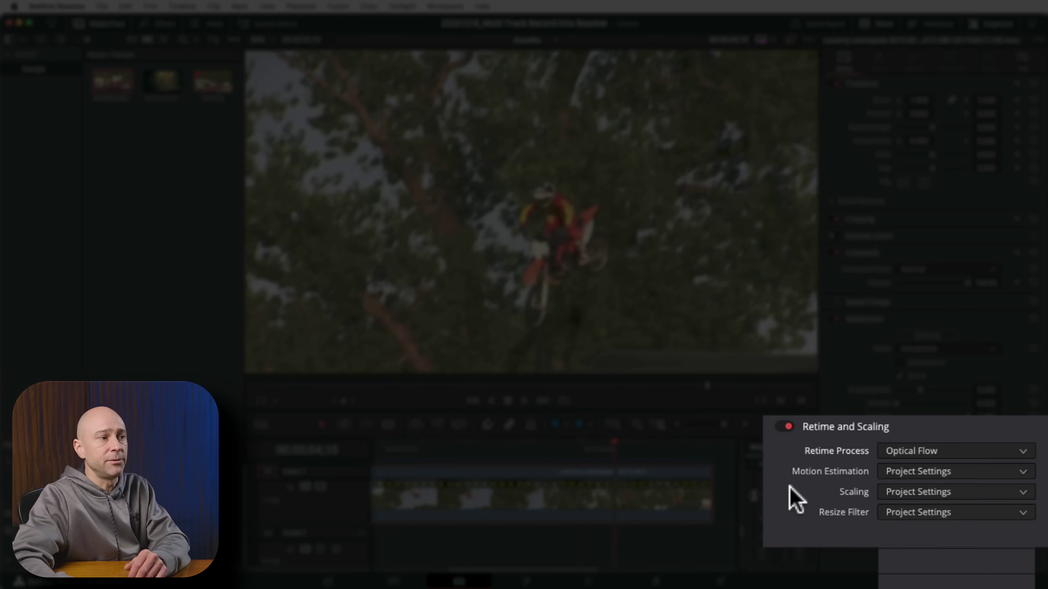
left_click(980, 478)
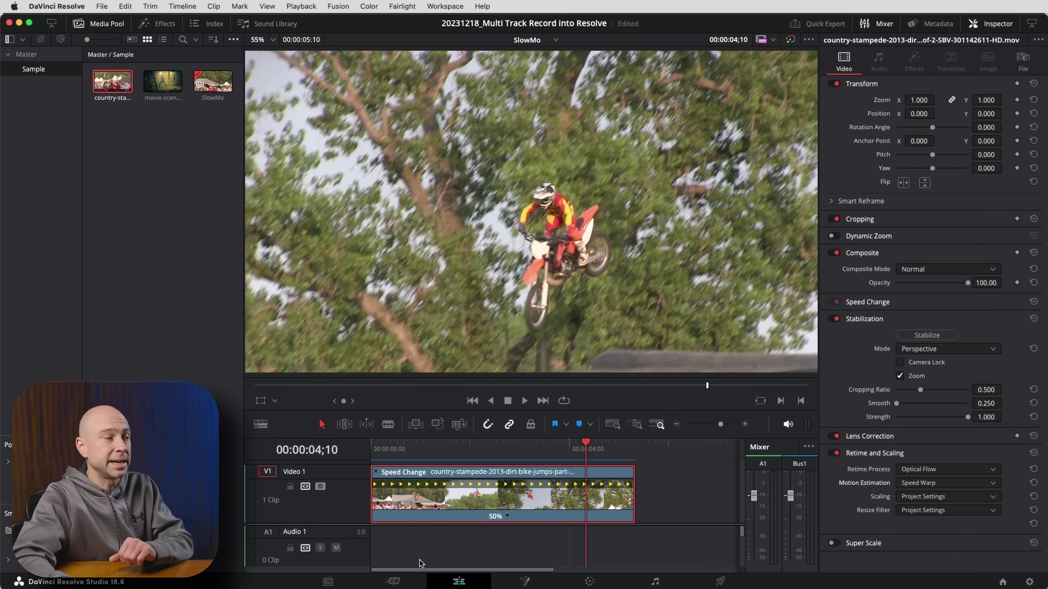
left_click(379, 450)
key("space")
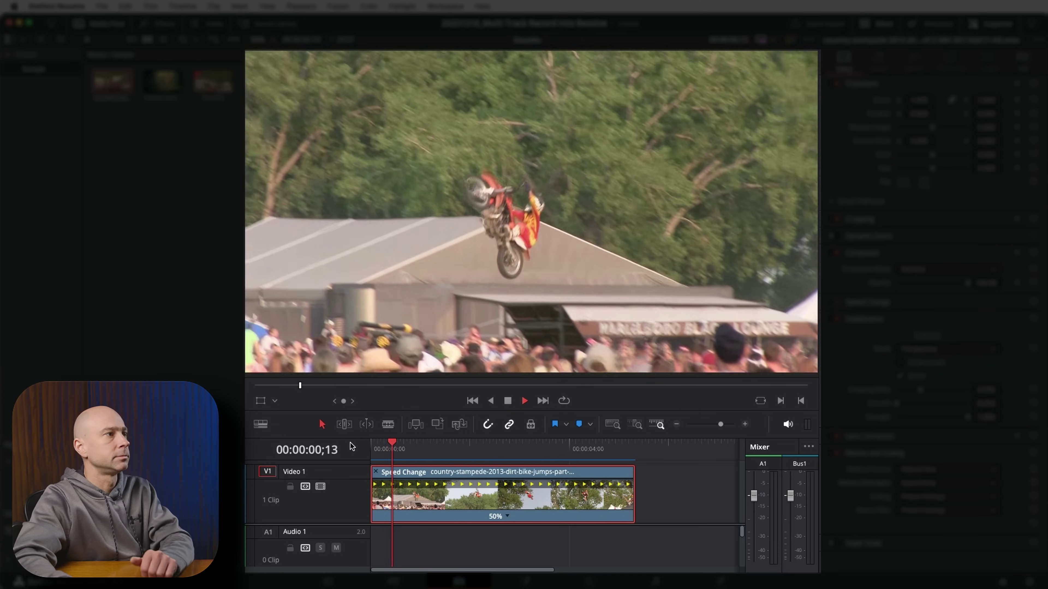